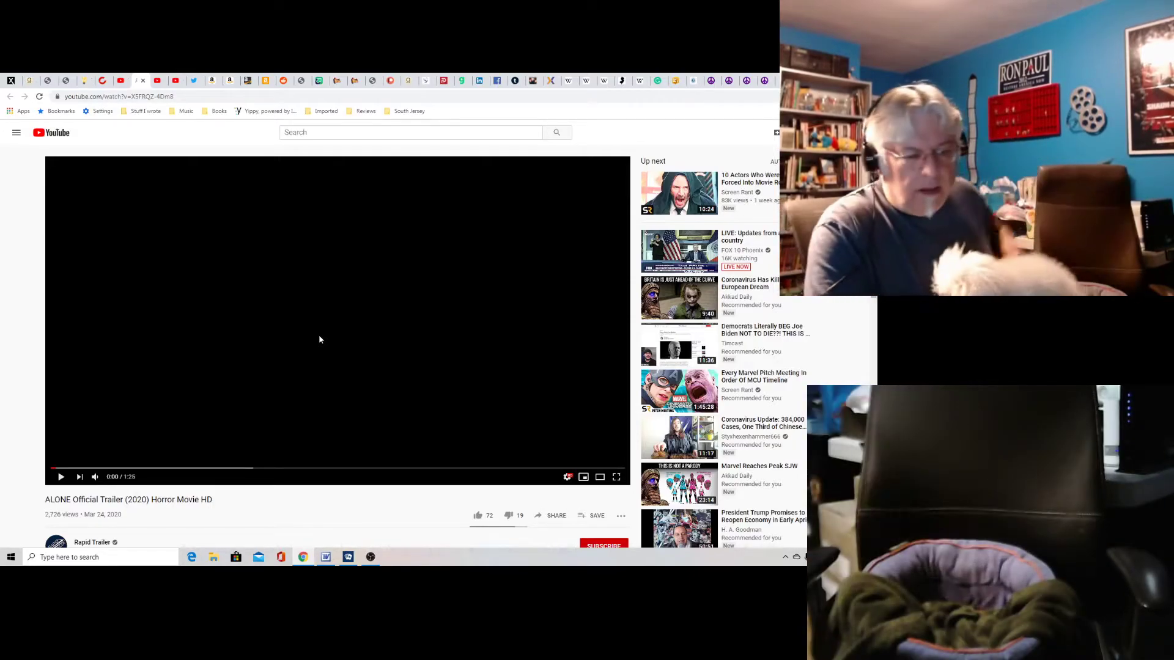
Step: Start the ALONE trailer, widen the player to theater view and dismiss the overlay ad
{"action": "left_click", "coordinate": [361, 310]}
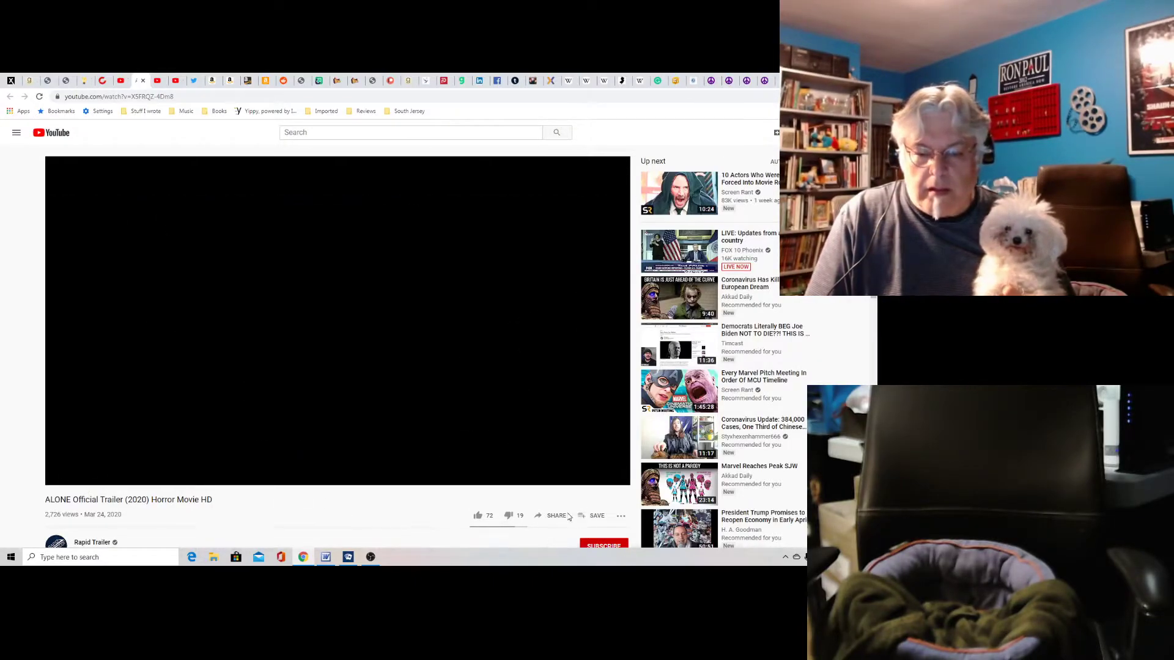
{"action": "left_click", "coordinate": [600, 477]}
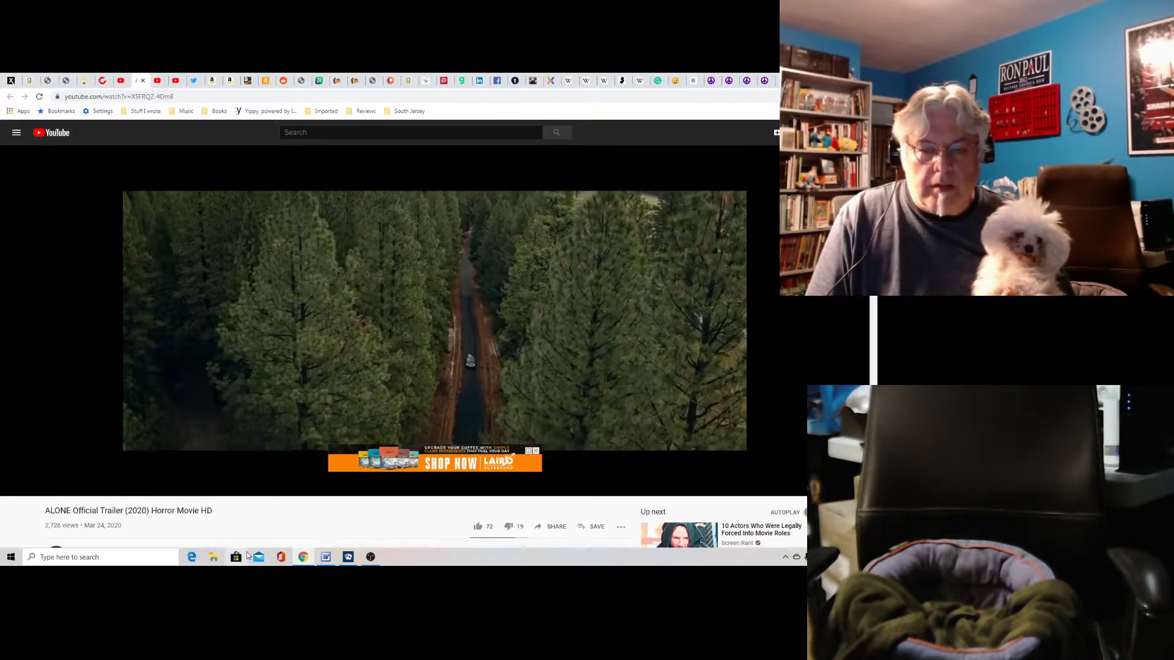
{"action": "left_click", "coordinate": [537, 451]}
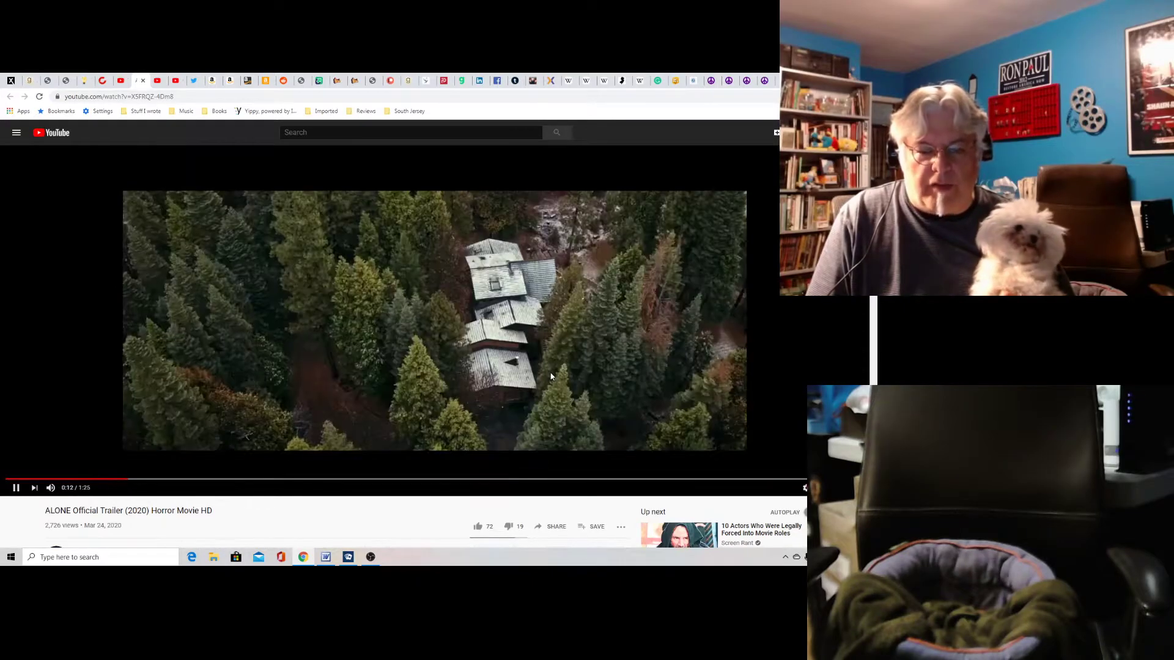
Step: Pause and resume the trailer a few times, leaving it paused on the dark scene at 0:43
{"action": "left_click", "coordinate": [542, 378]}
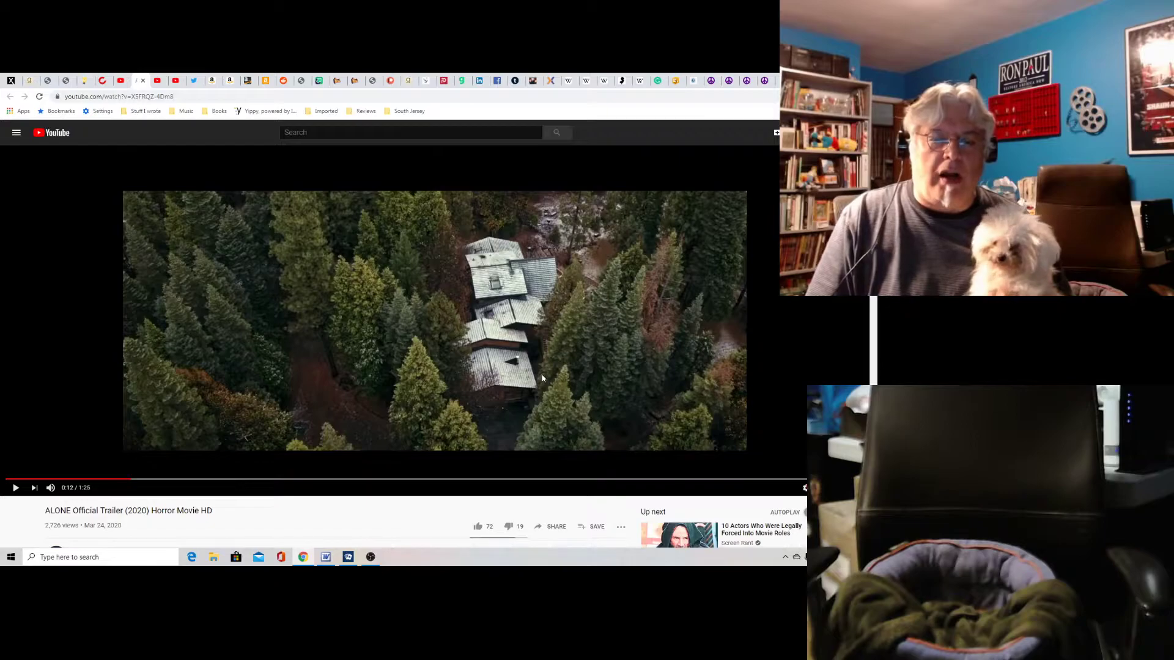
{"action": "left_click", "coordinate": [543, 379]}
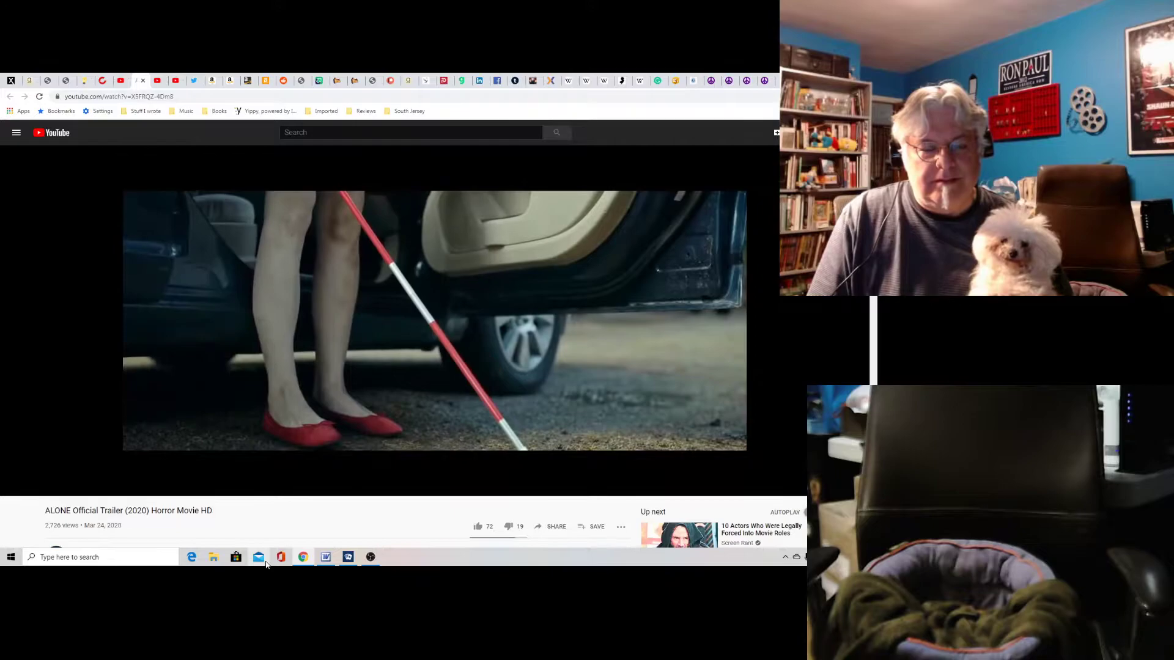
{"action": "left_click", "coordinate": [338, 377]}
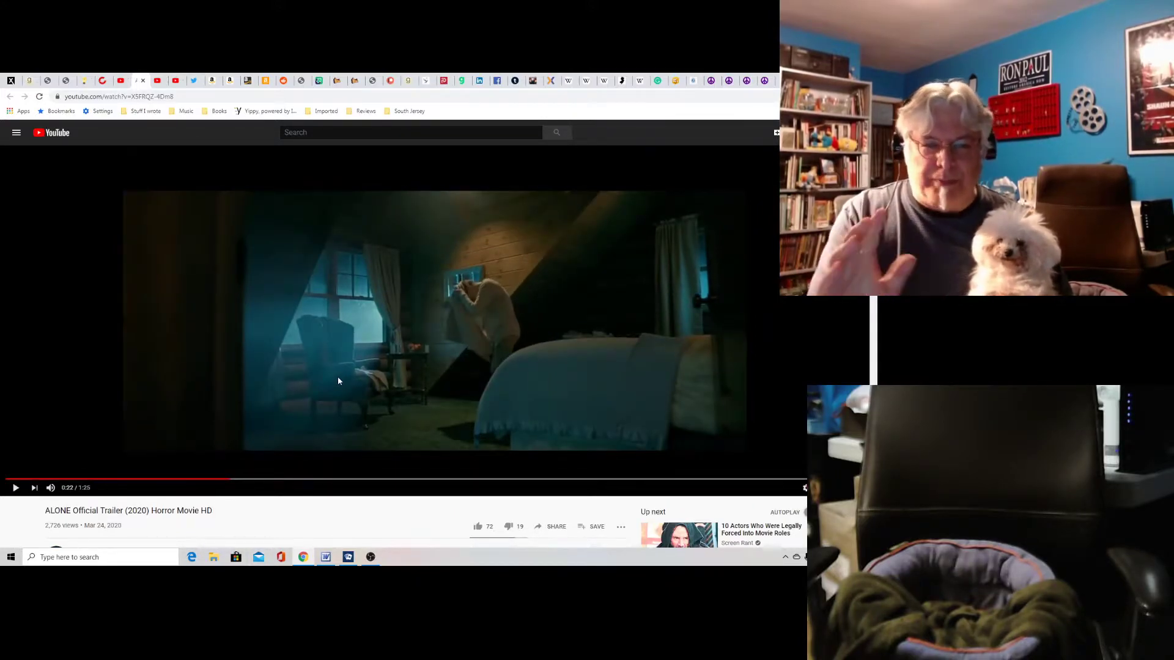
{"action": "left_click", "coordinate": [376, 333]}
{"action": "mouse_move", "coordinate": [349, 557]}
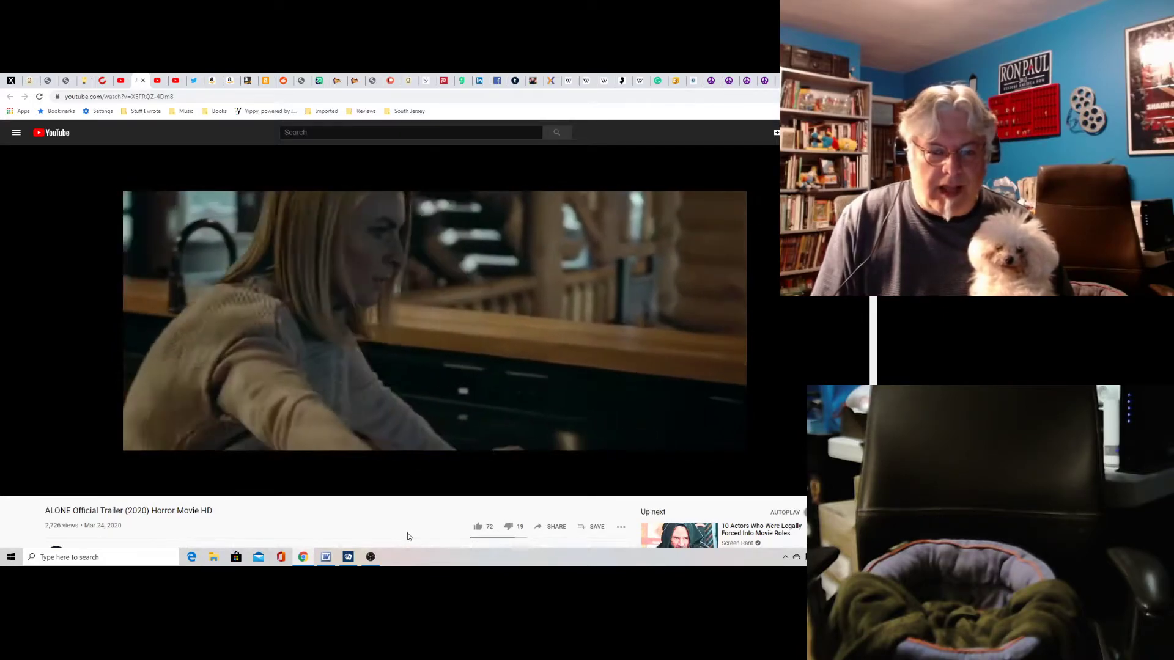
{"action": "left_click", "coordinate": [216, 389]}
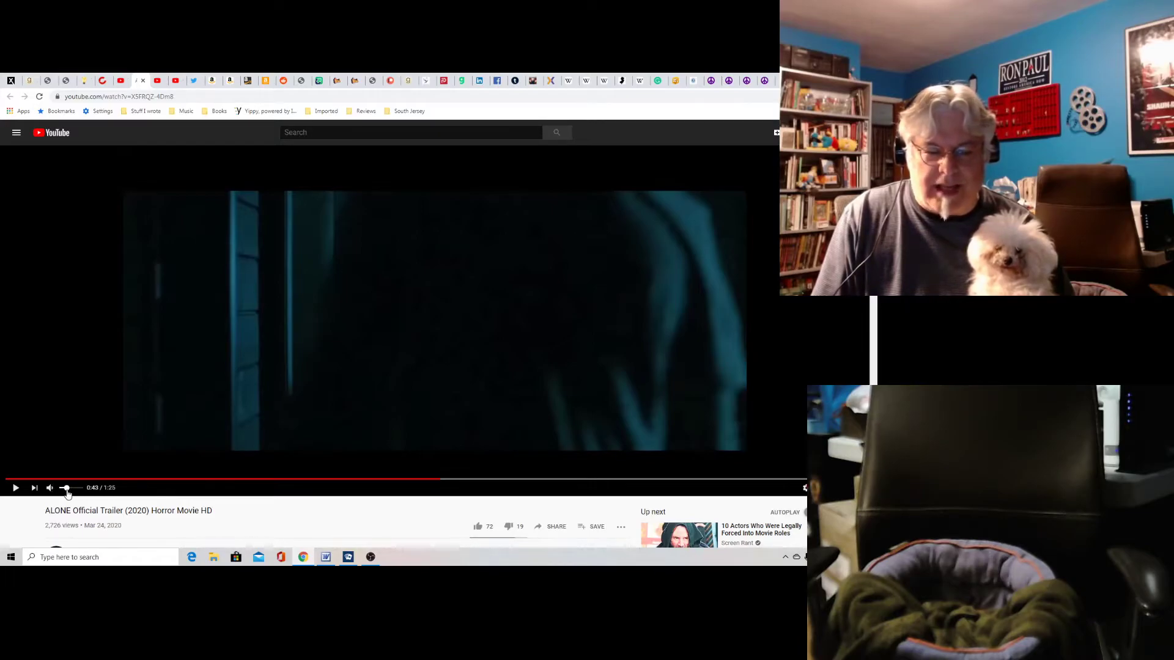
Step: Resume the trailer to its closing credits at 1:14, then bring OBS to the front
{"action": "left_click", "coordinate": [614, 422]}
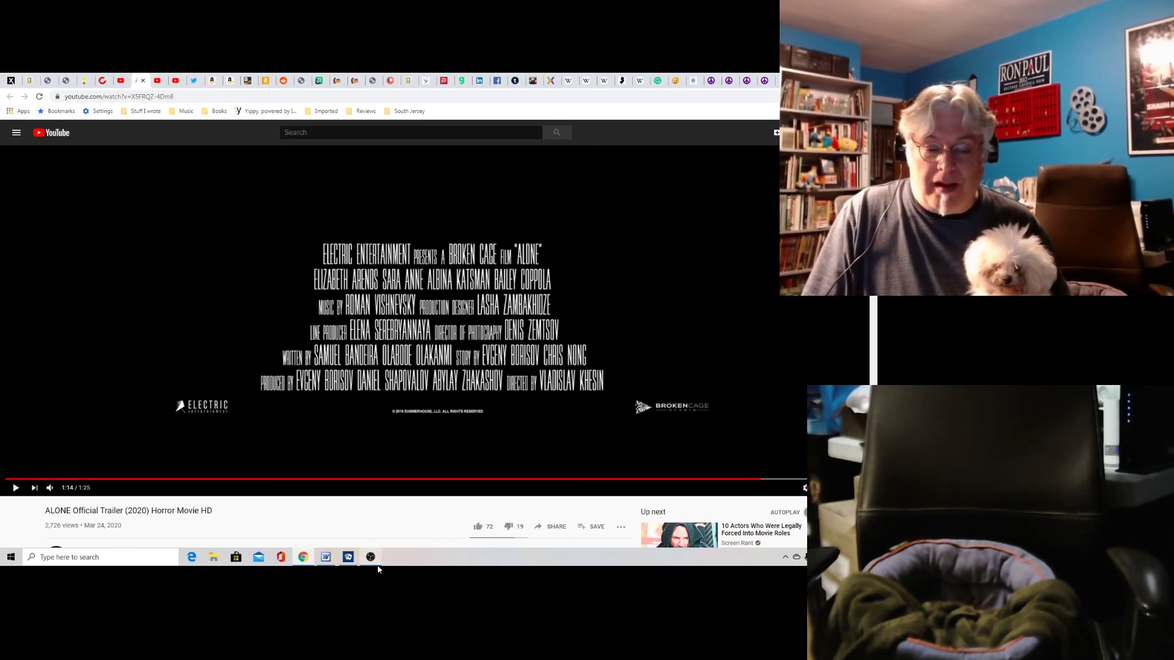
{"action": "mouse_move", "coordinate": [370, 556]}
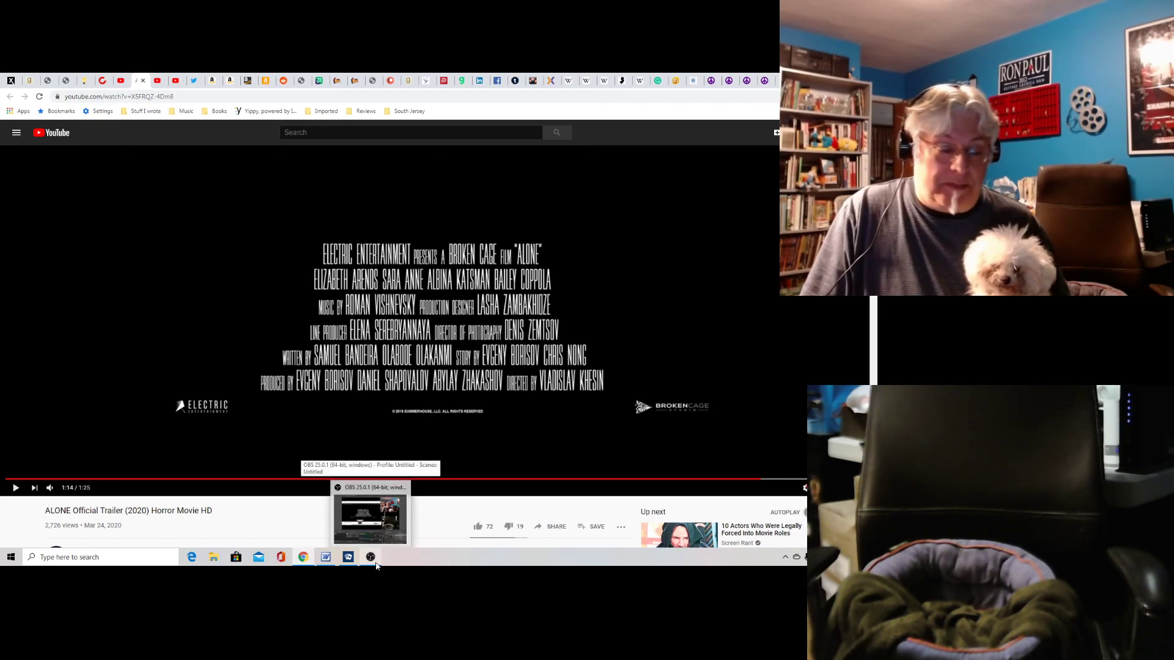
{"action": "left_click", "coordinate": [370, 557]}
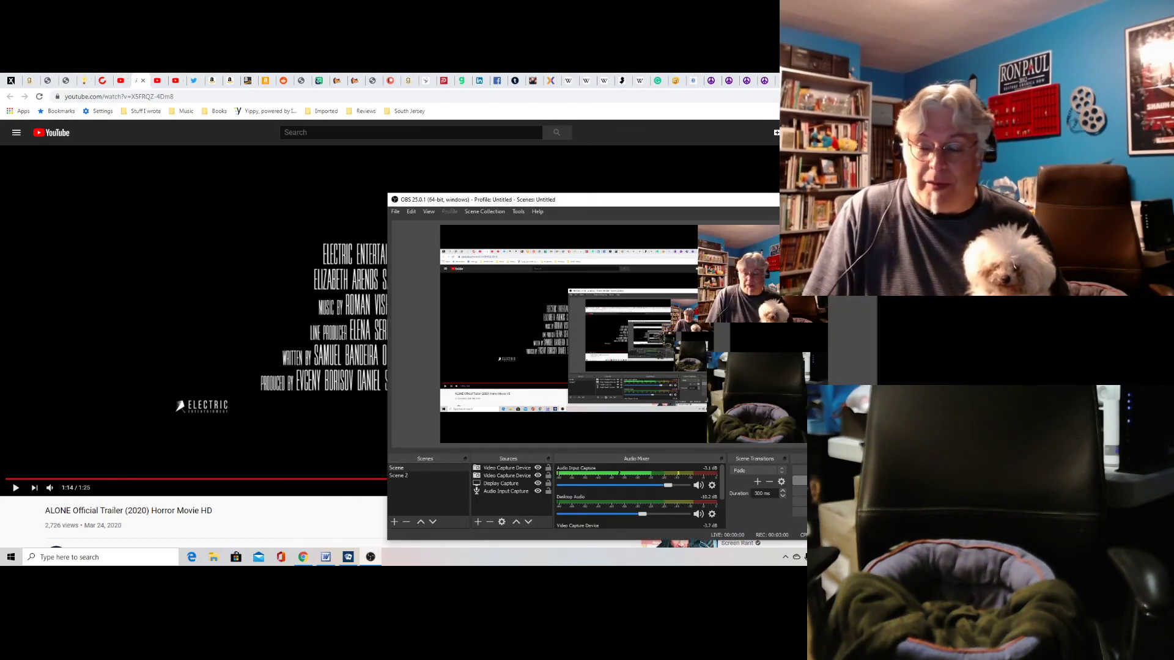